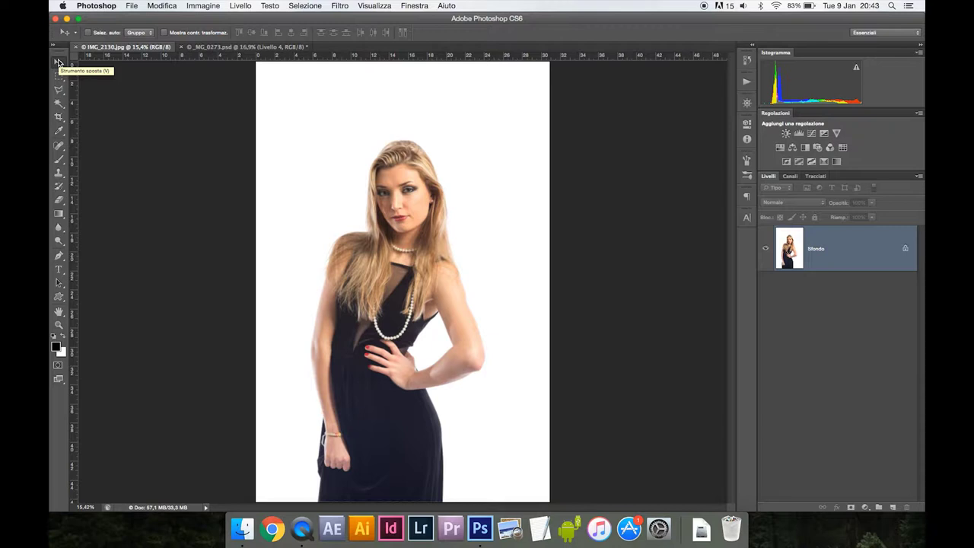
# With the Move tool, try moving the locked woman photo and dismiss the lock warning.
pyautogui.click(59, 62)
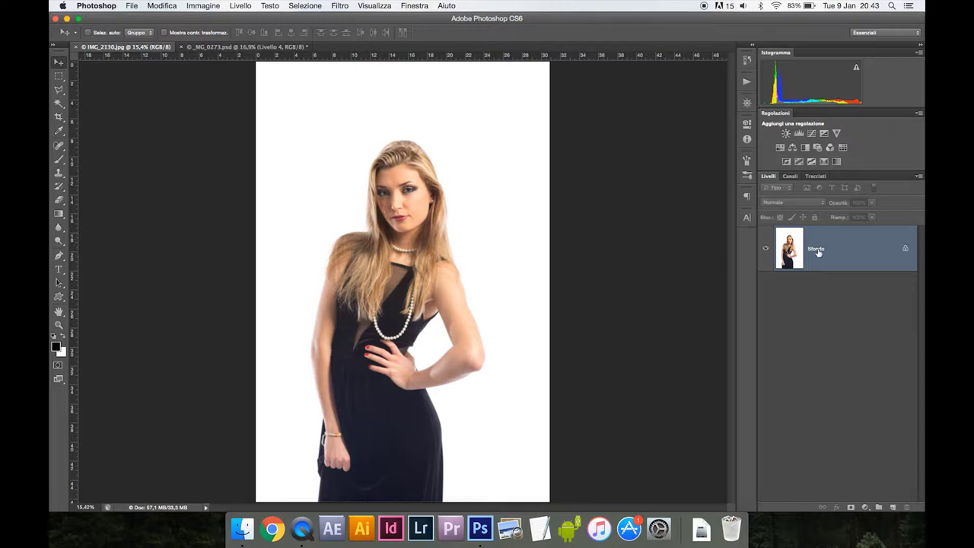
pyautogui.click(450, 203)
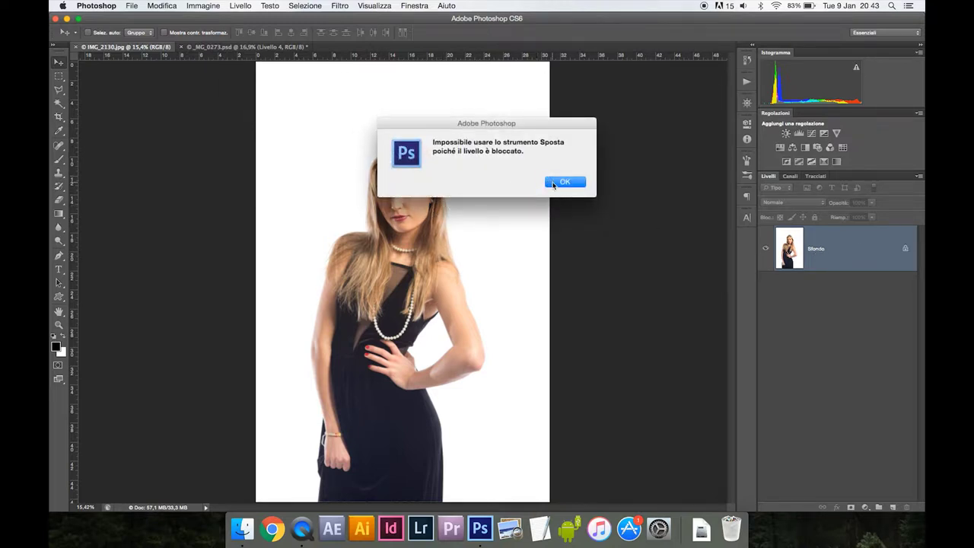
pyautogui.click(554, 184)
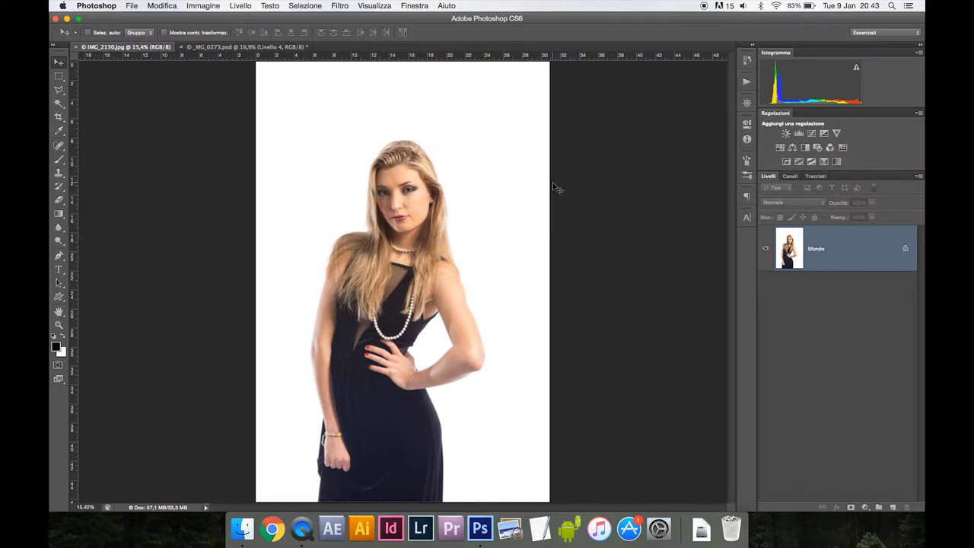
# Convert the Sfondo background into Livello 0 and test that it now moves.
pyautogui.doubleClick(814, 251)
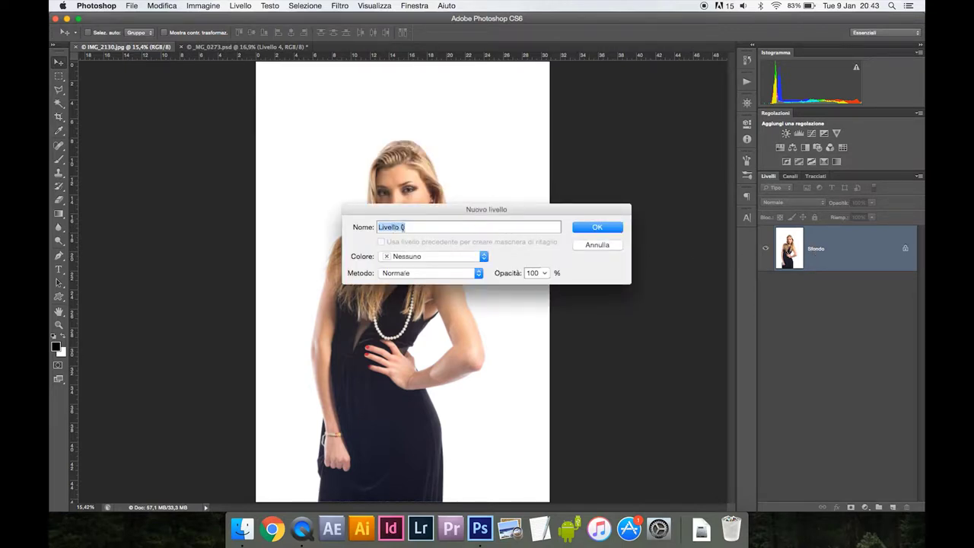
pyautogui.click(583, 227)
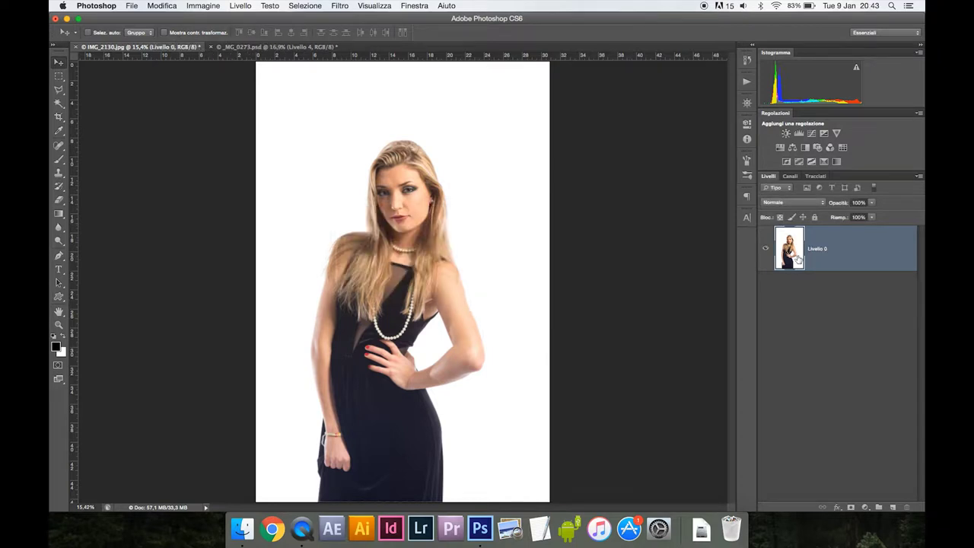
pyautogui.moveTo(413, 196)
pyautogui.mouseDown()
pyautogui.moveTo(369, 204)
pyautogui.moveTo(408, 185)
pyautogui.mouseUp()
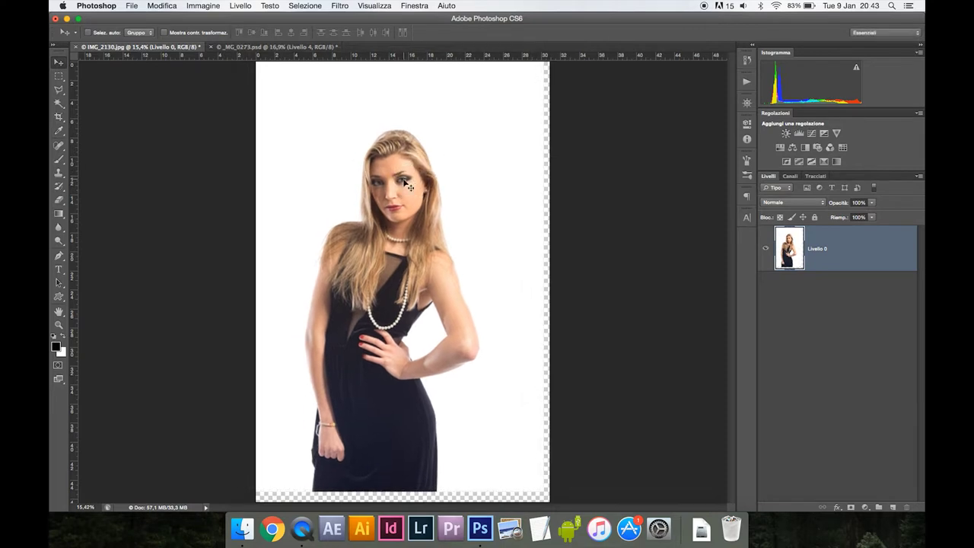
pyautogui.moveTo(376, 142); pyautogui.dragTo(406, 192)
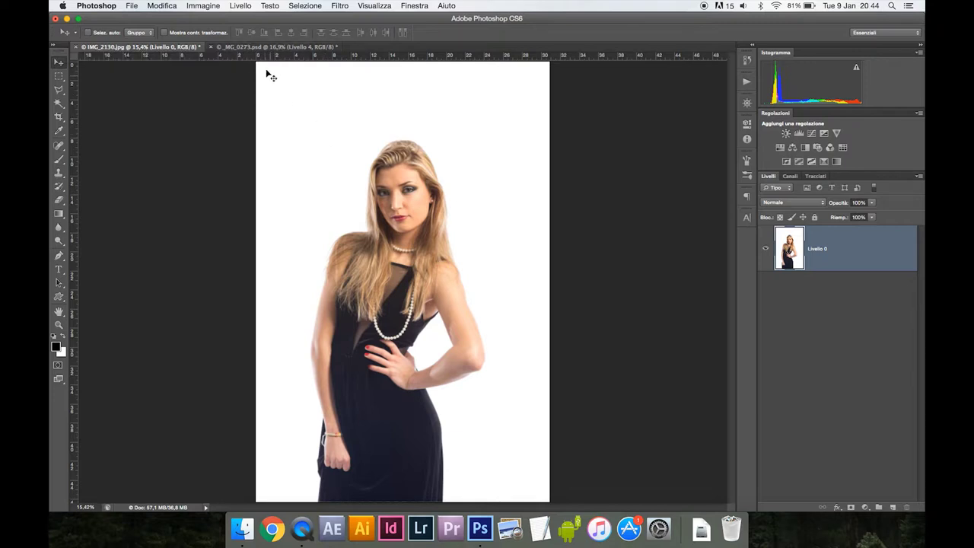
# Drag the woman layer from IMG_2130.jpg into _MG_0273.psd as Livello 5, nudged slightly right.
pyautogui.click(262, 48)
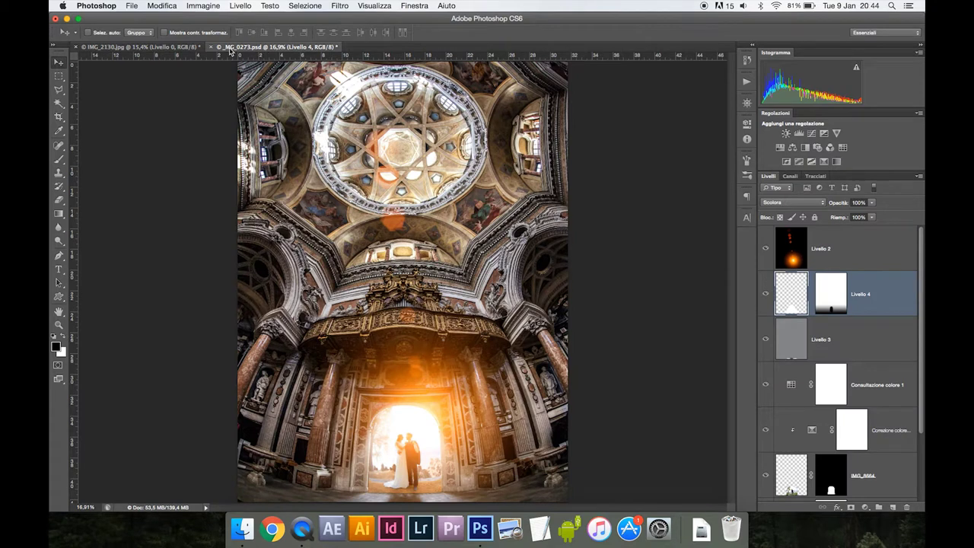
pyautogui.click(175, 47)
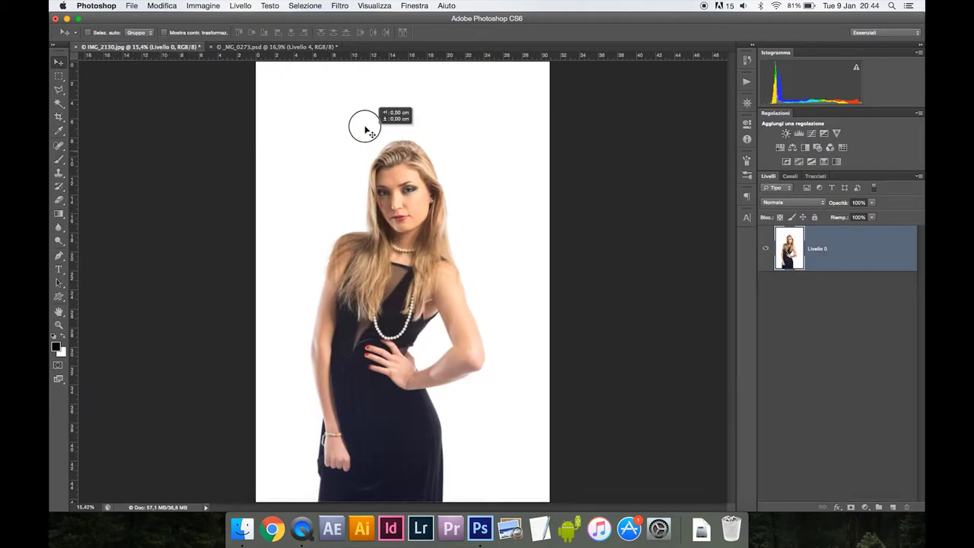
pyautogui.moveTo(365, 129); pyautogui.dragTo(292, 48)
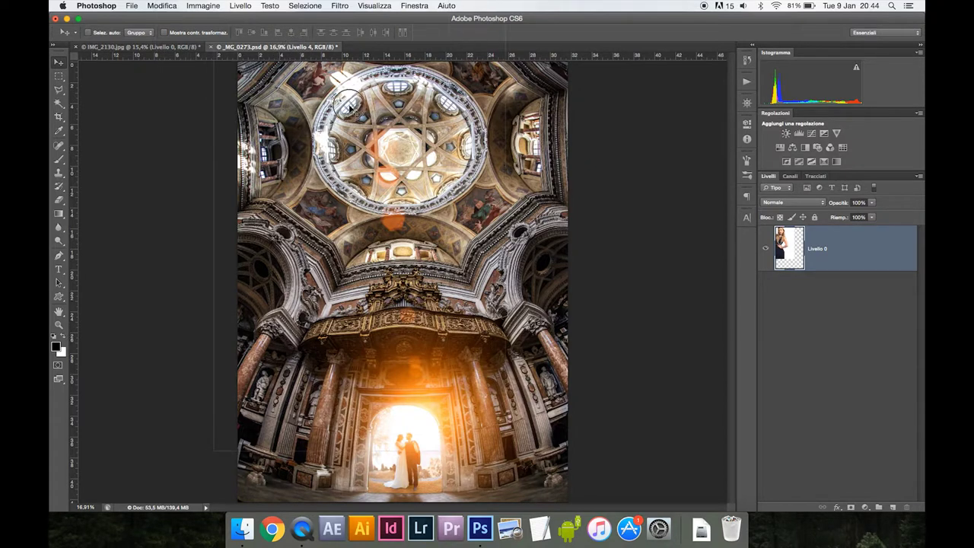
pyautogui.moveTo(290, 49); pyautogui.dragTo(373, 156)
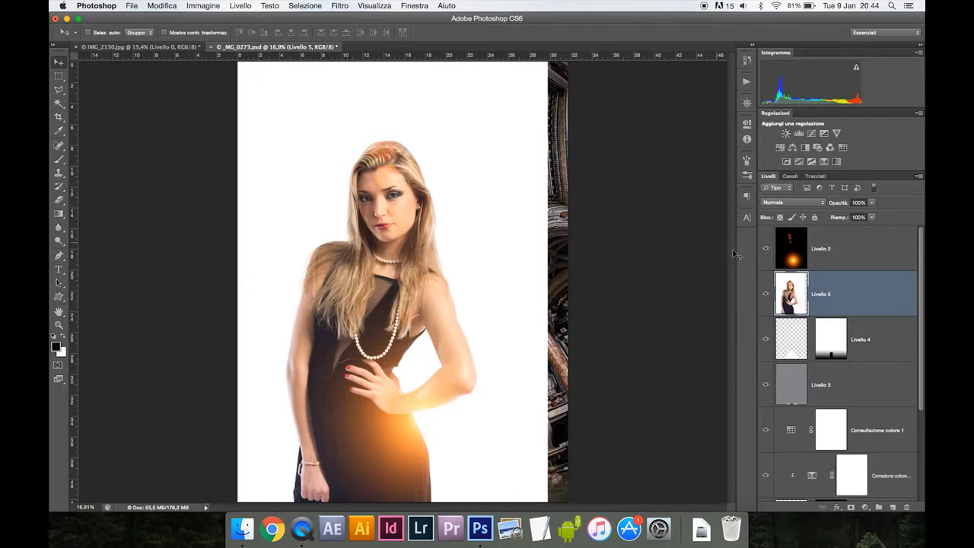
pyautogui.moveTo(428, 193); pyautogui.dragTo(442, 193)
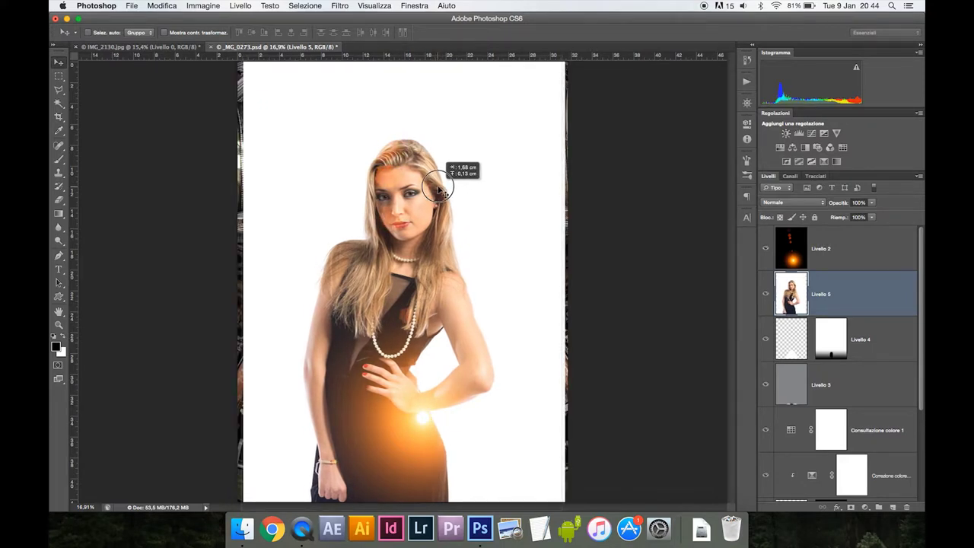
pyautogui.moveTo(442, 193); pyautogui.dragTo(445, 194)
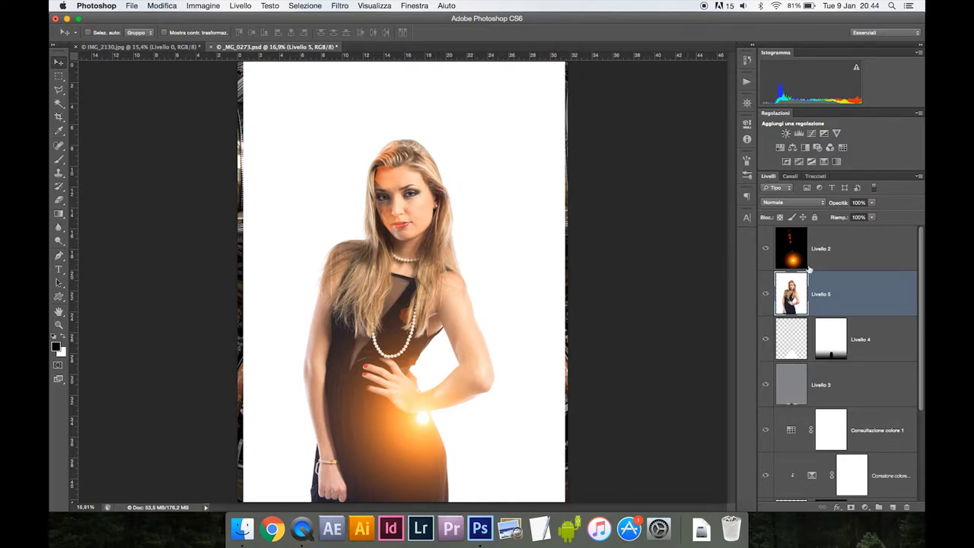
# Select Livello 2 together with Livello 5 and try carrying them into IMG_2130.
pyautogui.click(795, 258)
pyautogui.keyDown('shift'); pyautogui.click(795, 282); pyautogui.keyUp('shift')
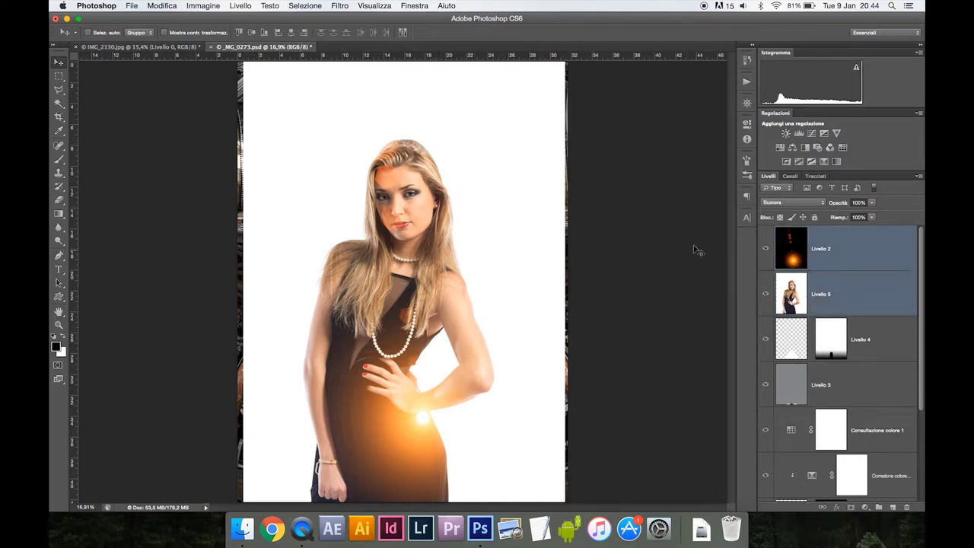
pyautogui.moveTo(362, 156)
pyautogui.mouseDown()
pyautogui.moveTo(182, 56)
pyautogui.moveTo(332, 121)
pyautogui.mouseUp()
pyautogui.click(794, 245)
pyautogui.click(797, 289)
# Back in _MG_0273.psd, trial-move the church layers and undo each move.
pyautogui.click(275, 47)
pyautogui.moveTo(438, 247)
pyautogui.mouseDown()
pyautogui.moveTo(502, 293)
pyautogui.moveTo(497, 321)
pyautogui.mouseUp()
pyautogui.hotkey('ctrl', 'z')
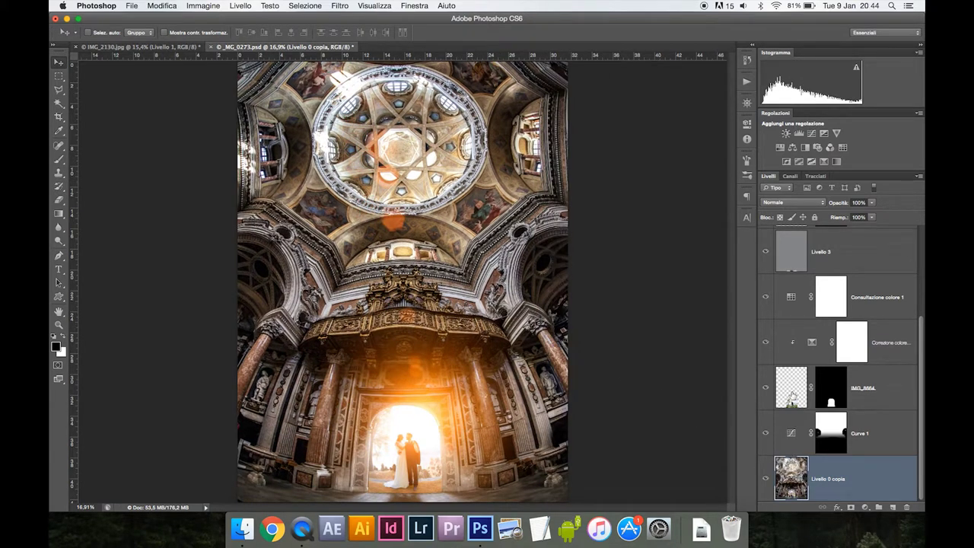
pyautogui.keyDown('shift'); pyautogui.click(875, 388); pyautogui.keyUp('shift')
pyautogui.moveTo(478, 359); pyautogui.dragTo(440, 323)
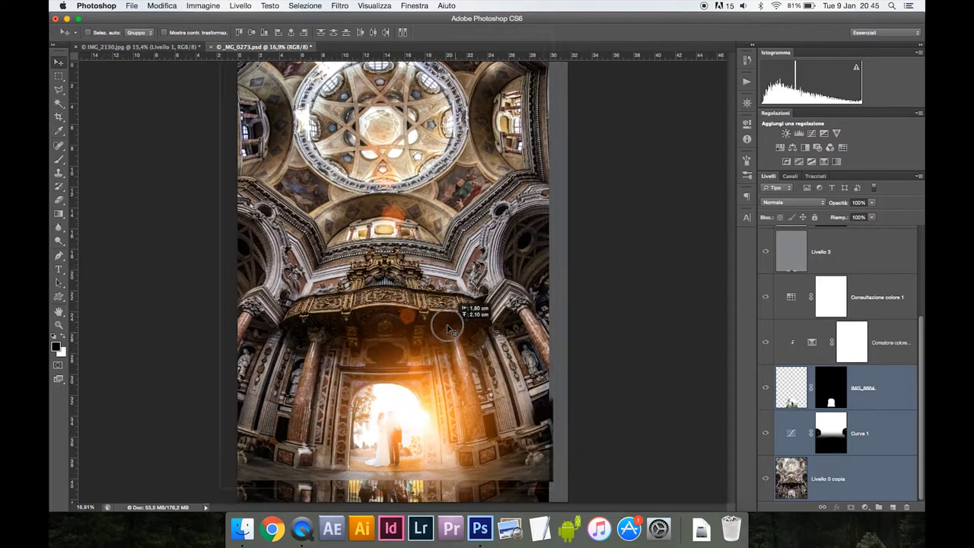
pyautogui.hotkey('ctrl', 'z')
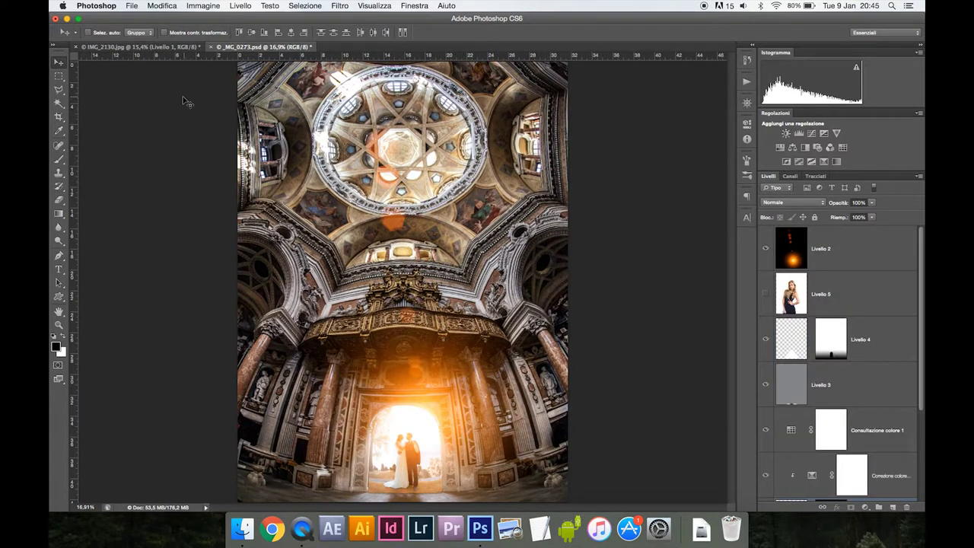
# Enable auto-select and move the Livello 2 orange glow down and centred above the arched doorway.
pyautogui.click(89, 33)
pyautogui.moveTo(410, 452); pyautogui.dragTo(502, 311)
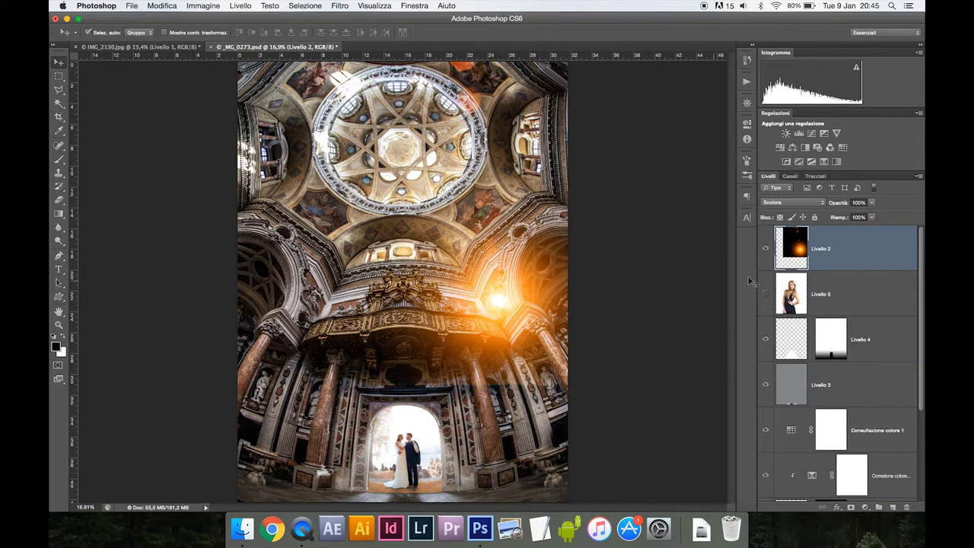
pyautogui.moveTo(373, 417)
pyautogui.mouseDown()
pyautogui.moveTo(305, 274)
pyautogui.moveTo(311, 268)
pyautogui.mouseUp()
pyautogui.moveTo(434, 377)
pyautogui.mouseDown()
pyautogui.moveTo(383, 351)
pyautogui.moveTo(378, 364)
pyautogui.mouseUp()
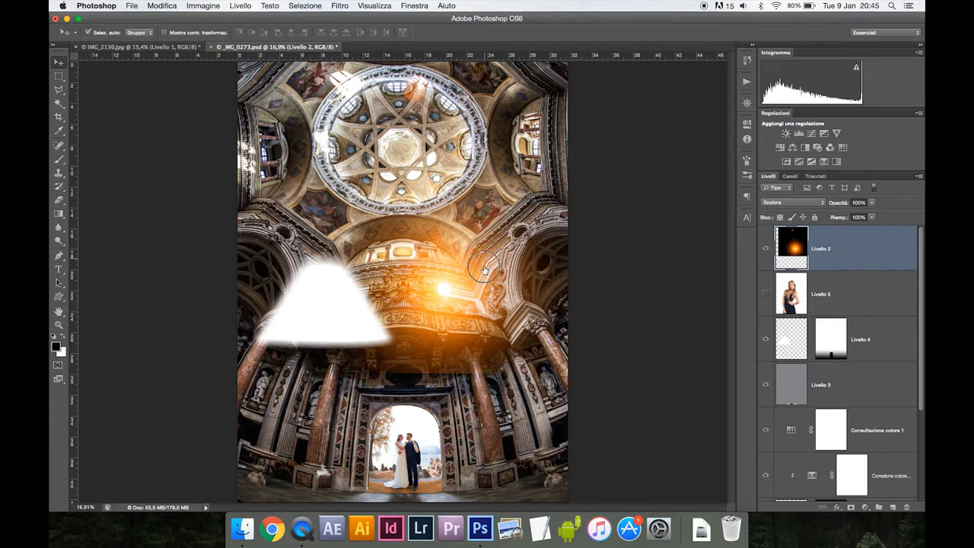
pyautogui.moveTo(466, 258); pyautogui.dragTo(440, 299)
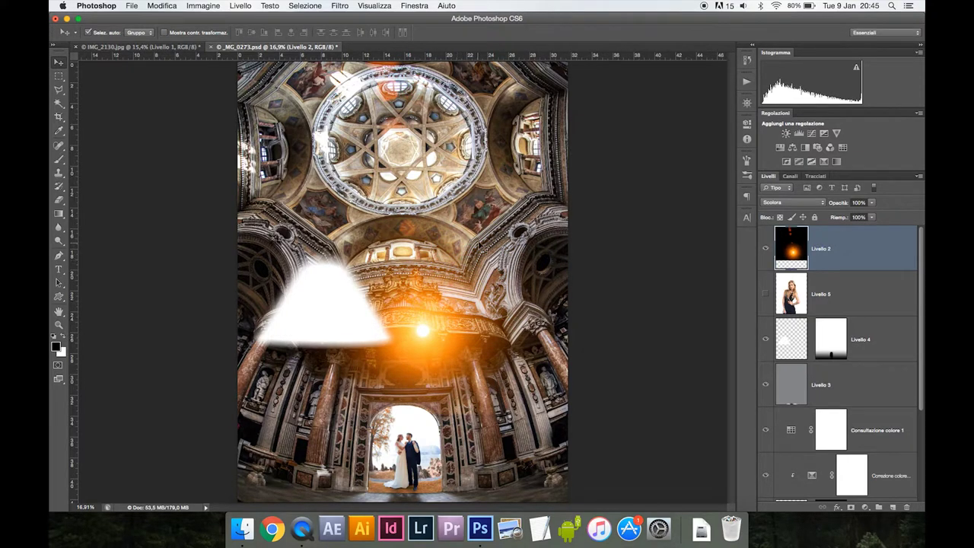
pyautogui.moveTo(487, 217)
pyautogui.mouseDown()
pyautogui.moveTo(489, 259)
pyautogui.moveTo(461, 273)
pyautogui.mouseUp()
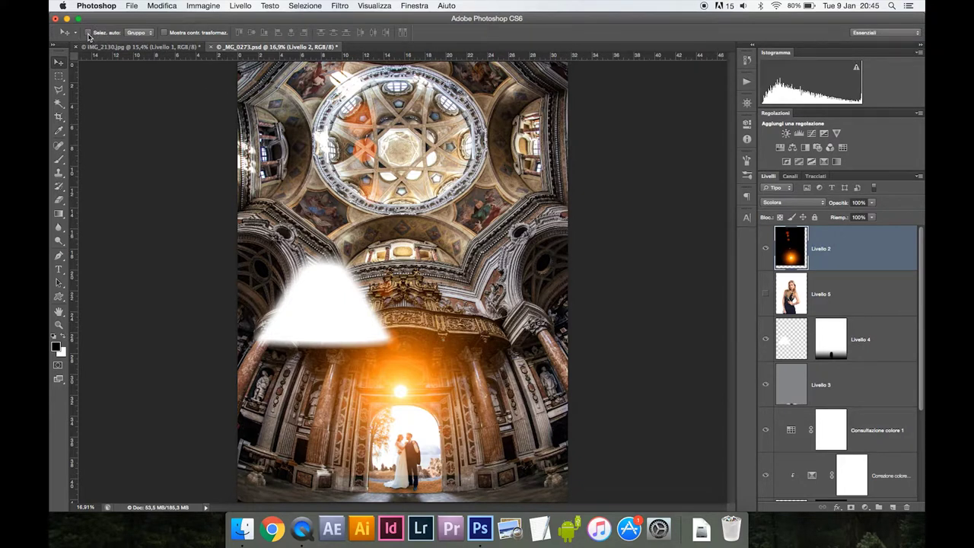
# Select Livello 0 copia, nudge the church image up, and shift the woman image slightly left.
pyautogui.scroll(-3, 824, 310)
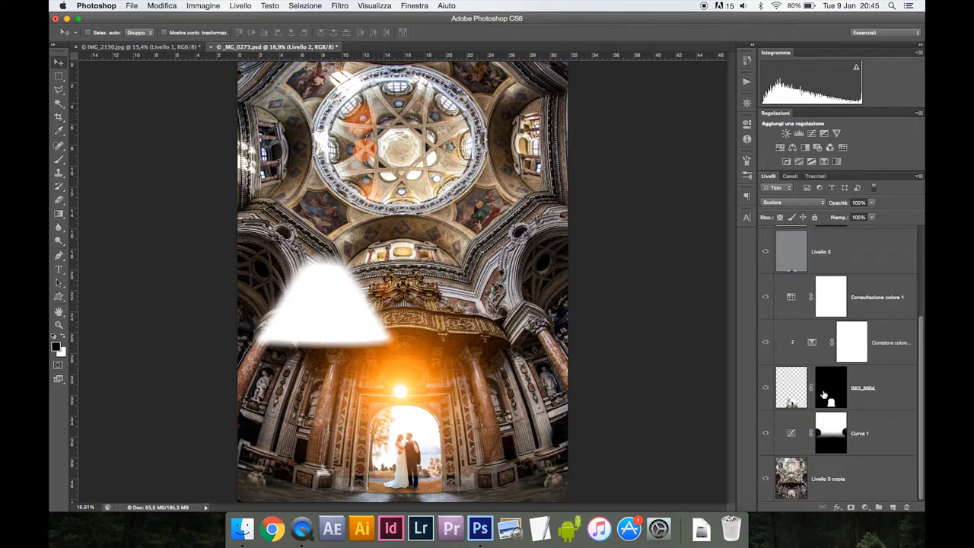
pyautogui.click(803, 493)
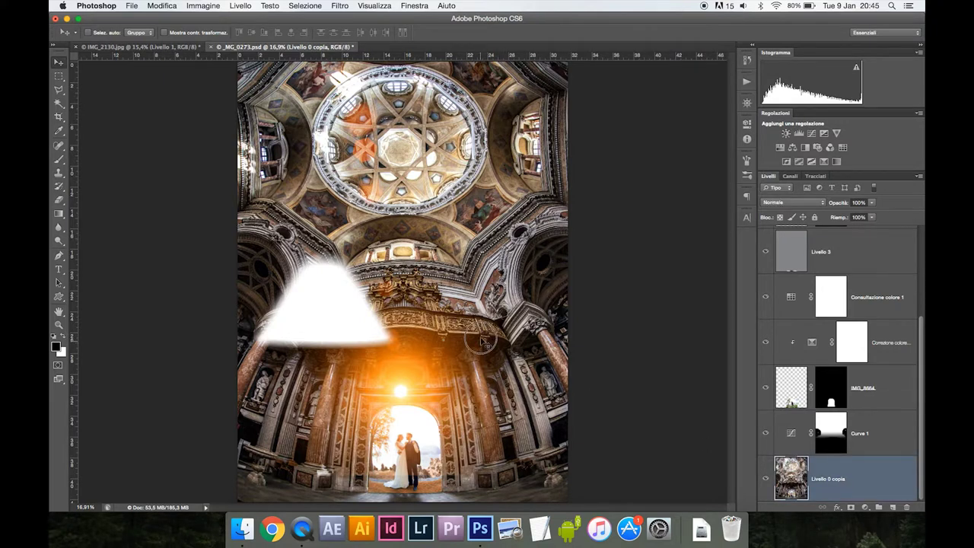
pyautogui.moveTo(481, 343); pyautogui.dragTo(484, 304)
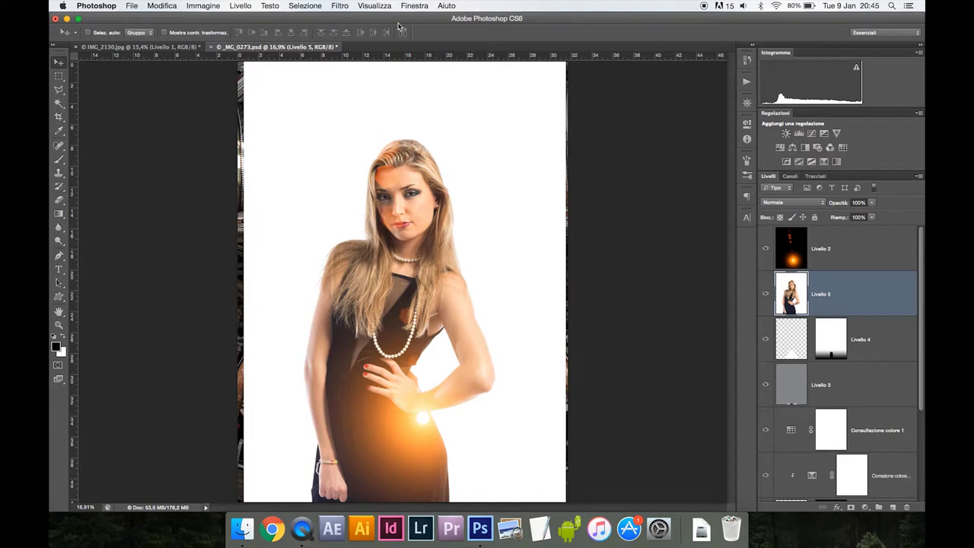
pyautogui.moveTo(359, 102); pyautogui.dragTo(353, 103)
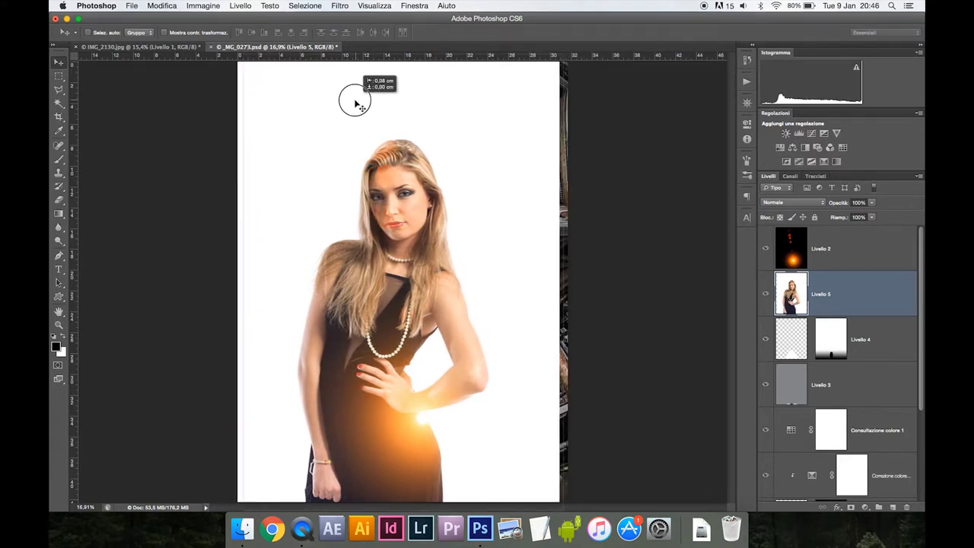
# Add a horizontal guide across the woman's forehead and lower Livello 5 to reveal the dome.
pyautogui.moveTo(369, 55); pyautogui.dragTo(388, 175)
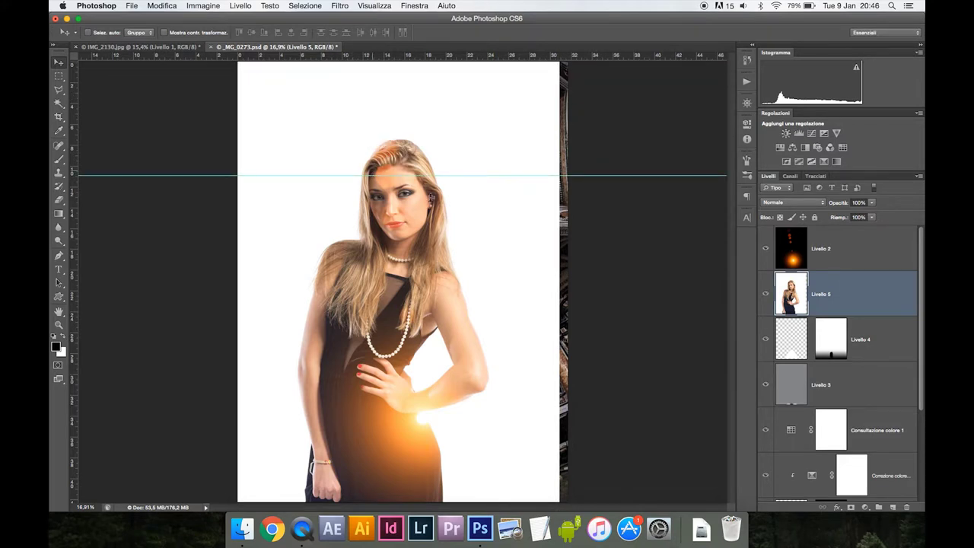
pyautogui.moveTo(457, 204); pyautogui.dragTo(461, 315)
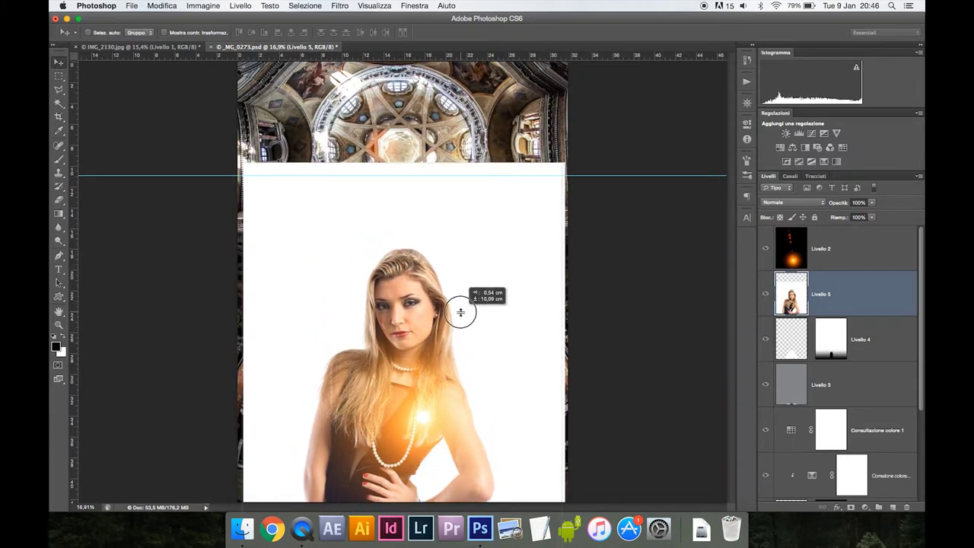
pyautogui.moveTo(460, 315); pyautogui.dragTo(461, 324)
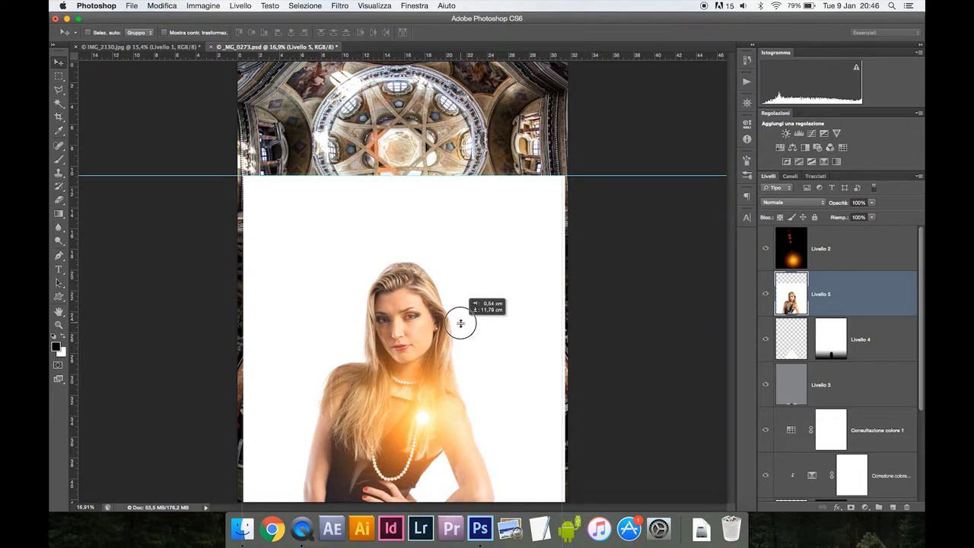
pyautogui.moveTo(414, 281)
pyautogui.mouseDown()
pyautogui.moveTo(449, 303)
pyautogui.moveTo(409, 313)
pyautogui.mouseUp()
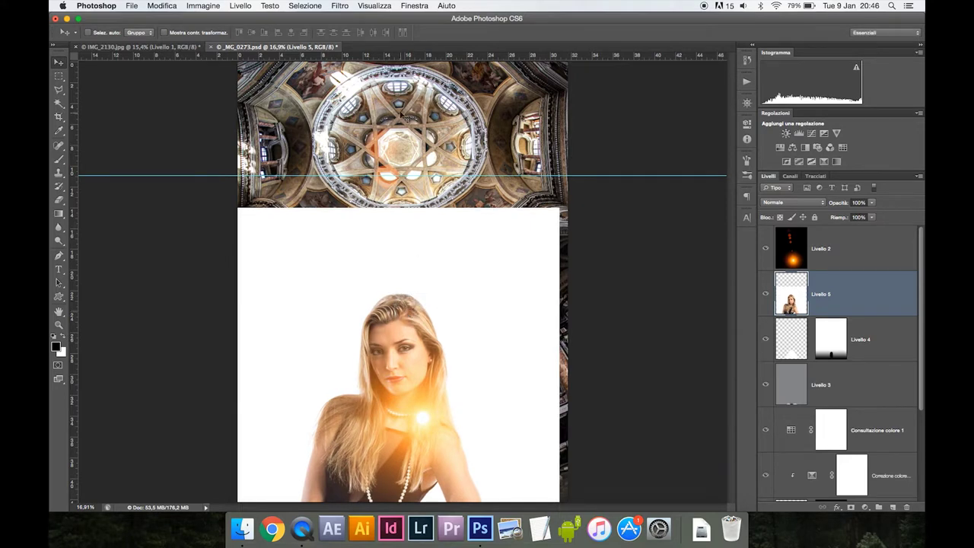
pyautogui.click(374, 8)
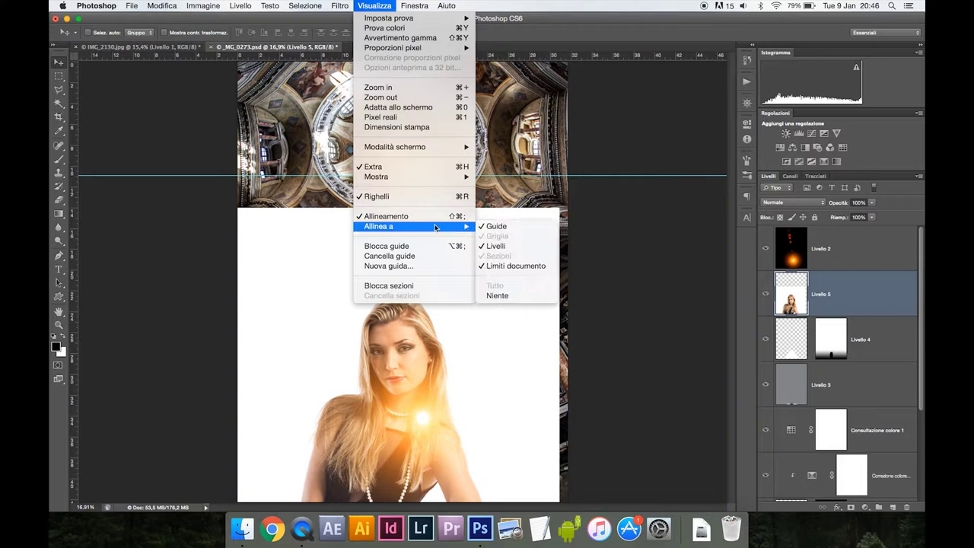
# Raise Livello 5 until its top edge snaps flush against the horizontal guide.
pyautogui.moveTo(396, 226)
pyautogui.click(610, 285)
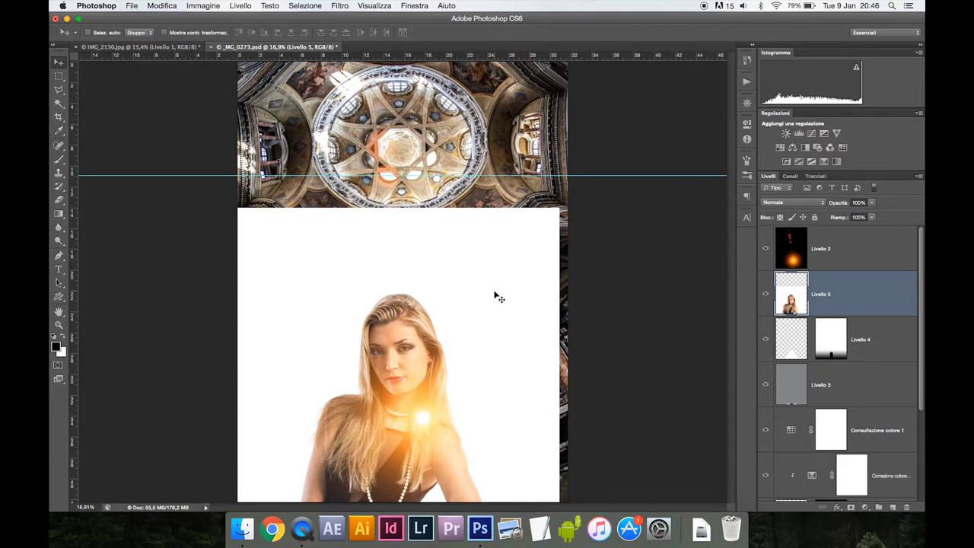
pyautogui.moveTo(463, 256); pyautogui.dragTo(472, 242)
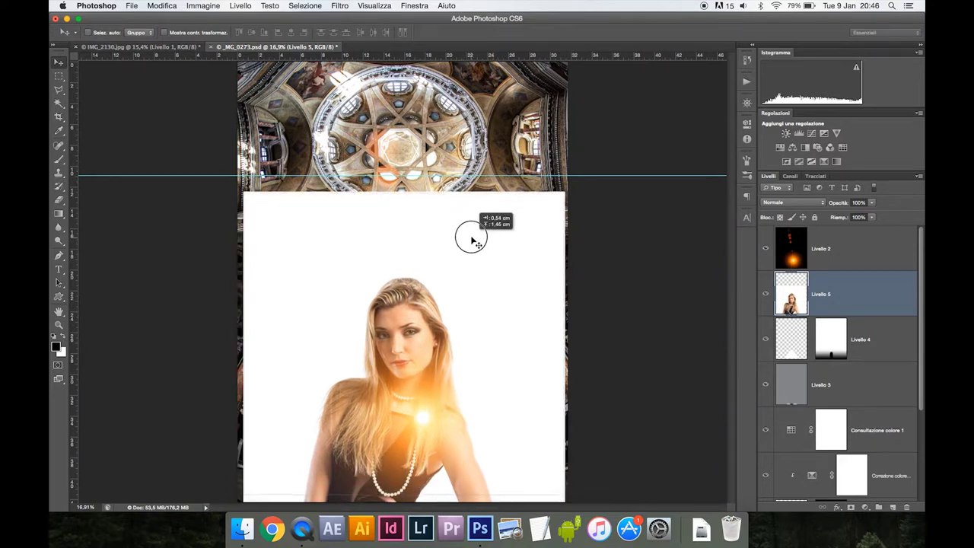
pyautogui.moveTo(472, 242); pyautogui.dragTo(468, 232)
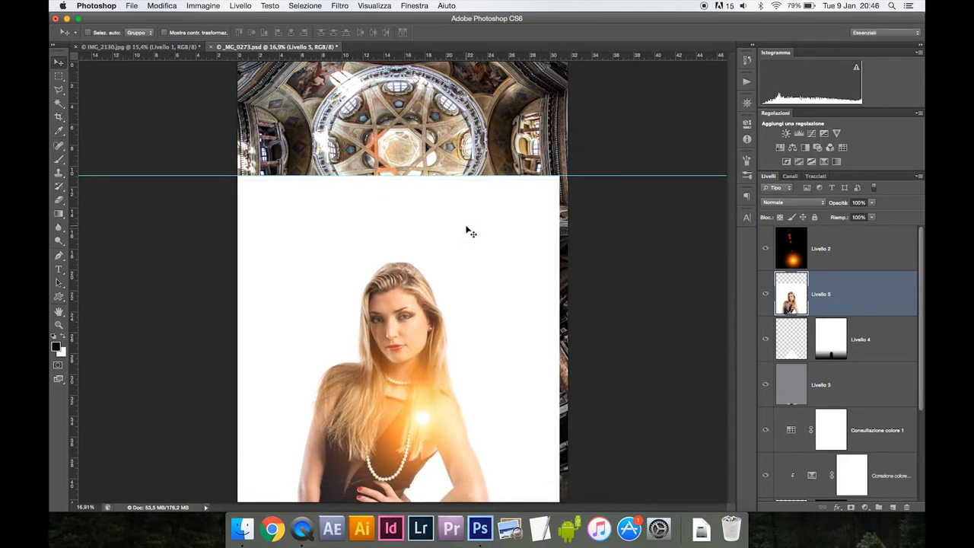
# Pick Livello 5 from the canvas right-click list, nudge it, then delete the layer.
pyautogui.rightClick(468, 232)
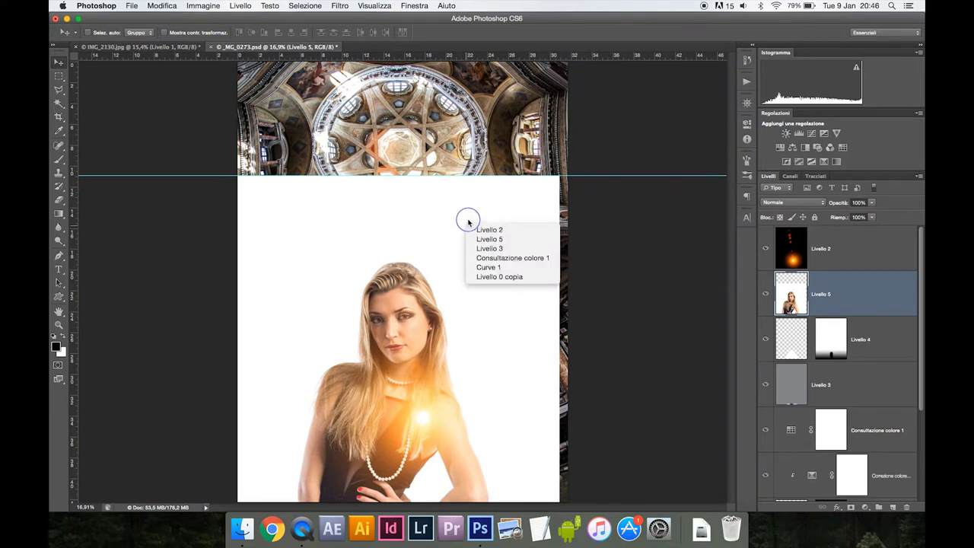
pyautogui.click(465, 220)
pyautogui.moveTo(436, 221)
pyautogui.mouseDown()
pyautogui.moveTo(451, 229)
pyautogui.moveTo(439, 223)
pyautogui.moveTo(462, 211)
pyautogui.moveTo(448, 209)
pyautogui.moveTo(456, 212)
pyautogui.moveTo(446, 219)
pyautogui.mouseUp()
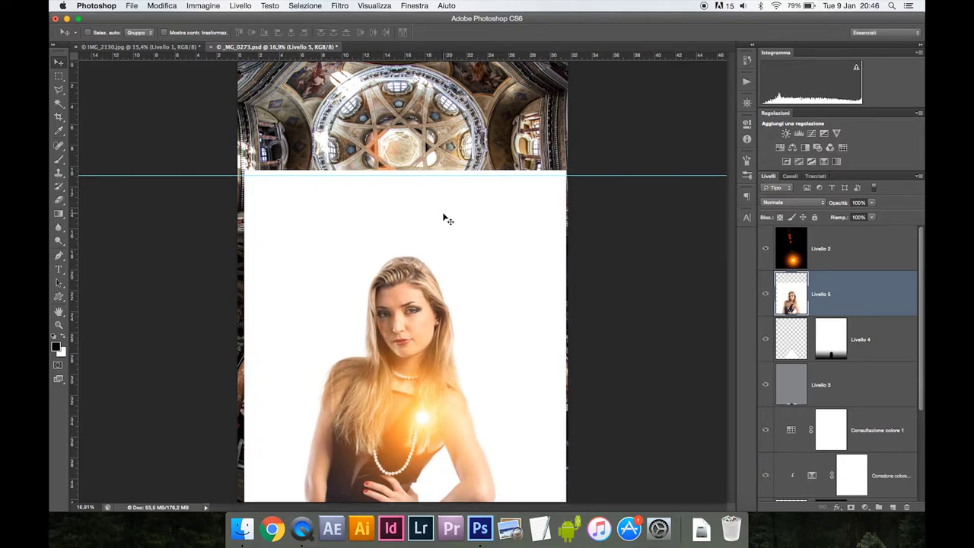
pyautogui.press('BackSpace')
pyautogui.click(798, 259)
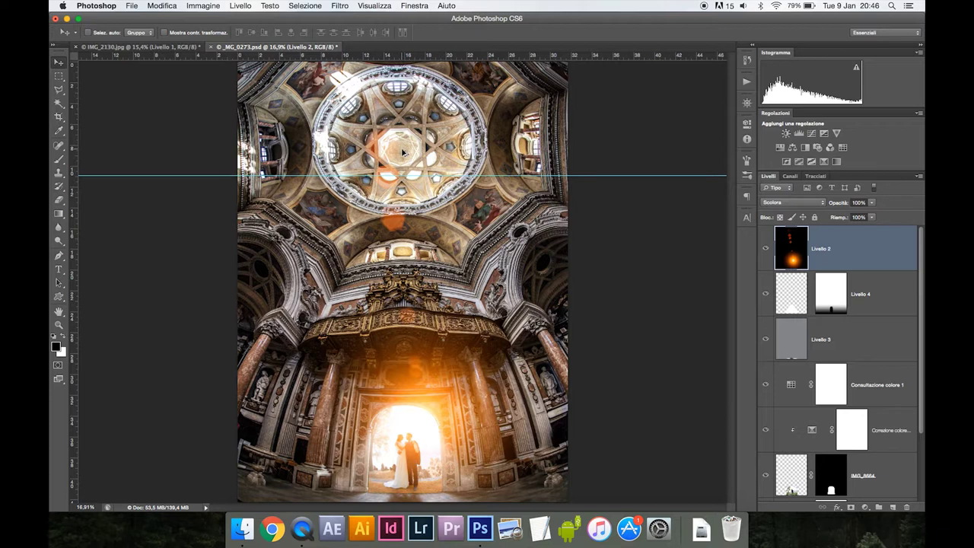
# Alt-drag copies of the orange glow beside the doorway, then zoom in on the arch.
pyautogui.moveTo(403, 152)
pyautogui.mouseDown()
pyautogui.moveTo(452, 163)
pyautogui.moveTo(476, 135)
pyautogui.mouseUp()
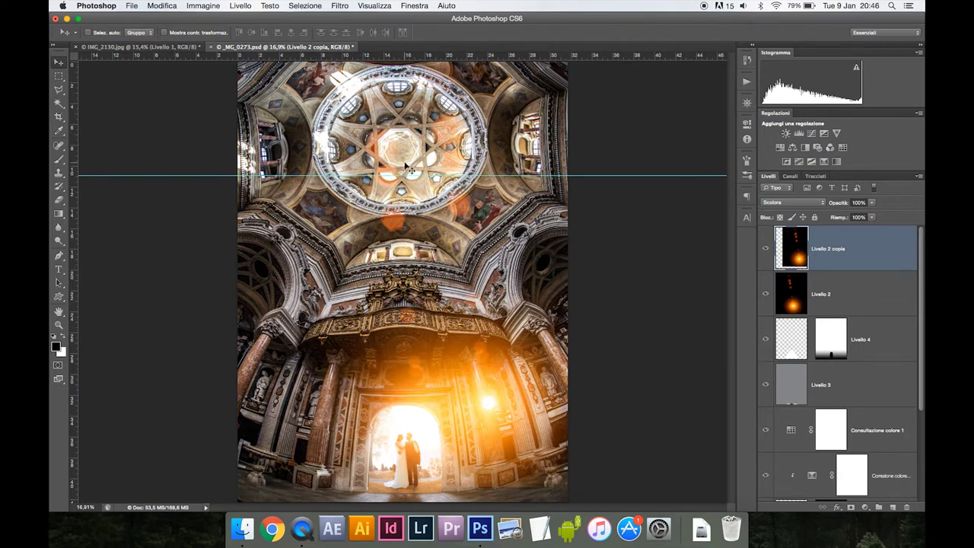
pyautogui.moveTo(487, 187)
pyautogui.mouseDown()
pyautogui.moveTo(445, 181)
pyautogui.moveTo(488, 176)
pyautogui.mouseUp()
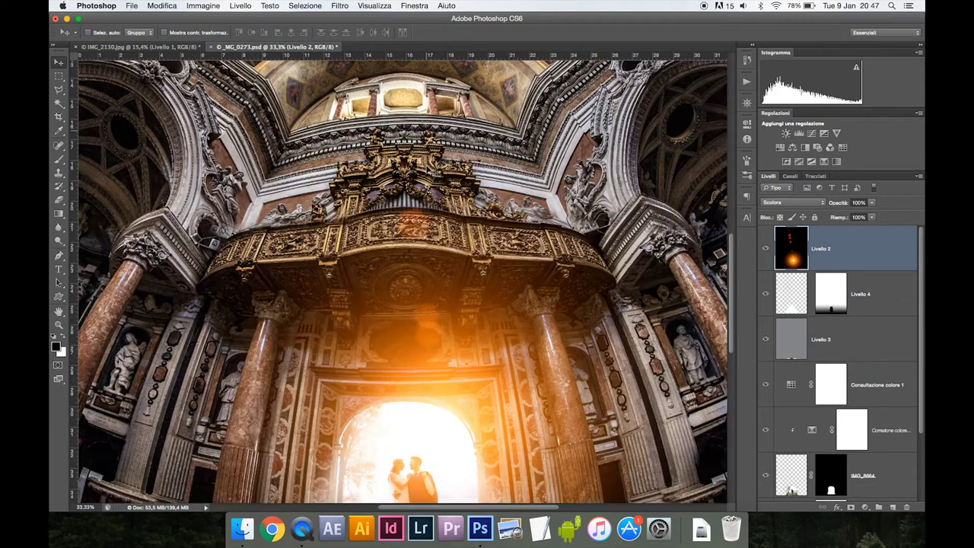
pyautogui.scroll(-5, 428, 172)
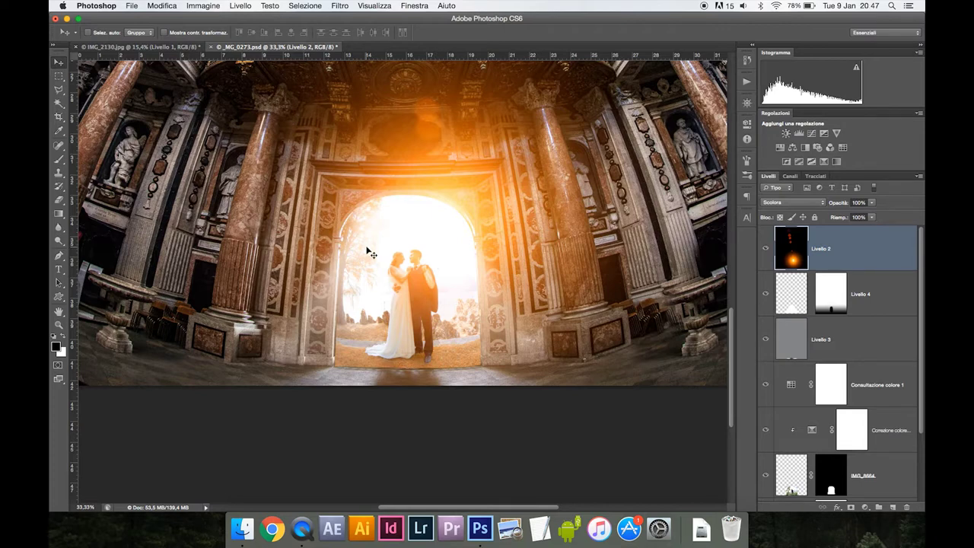
# Fit the whole _MG_0273.psd composite on screen with Cmd+0.
pyautogui.hotkey('ctrl', '0')
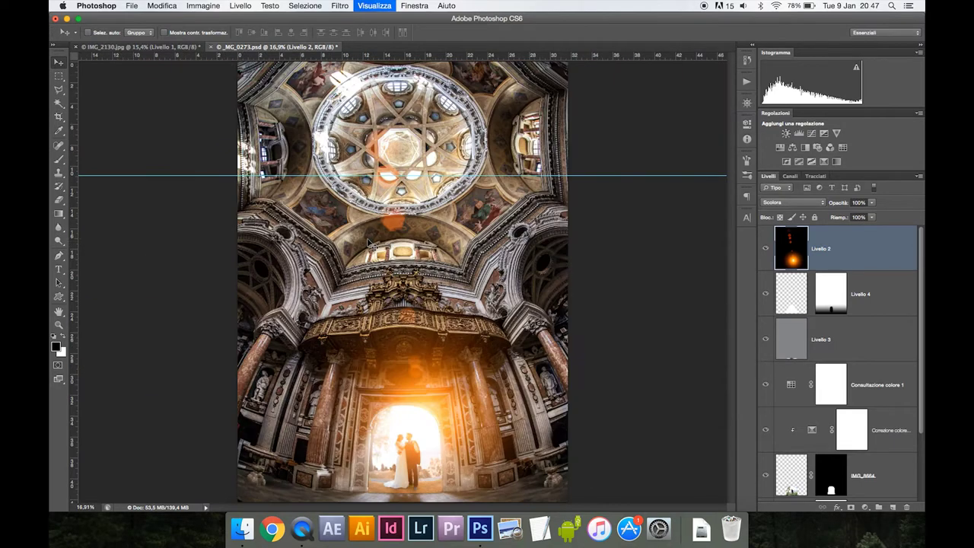